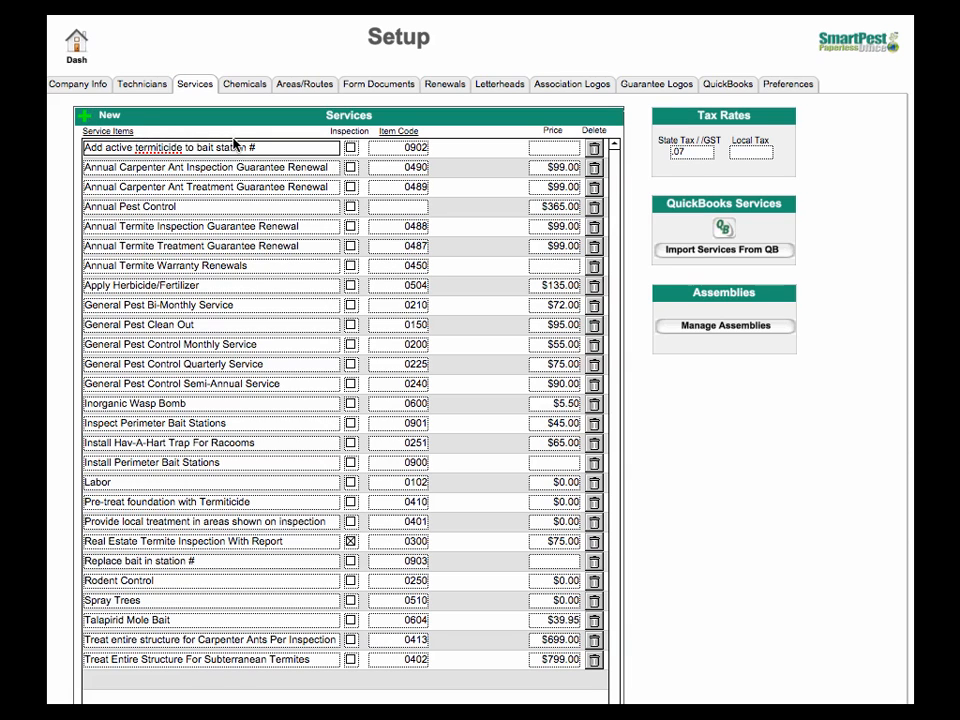
drag(258, 148, 78, 146)
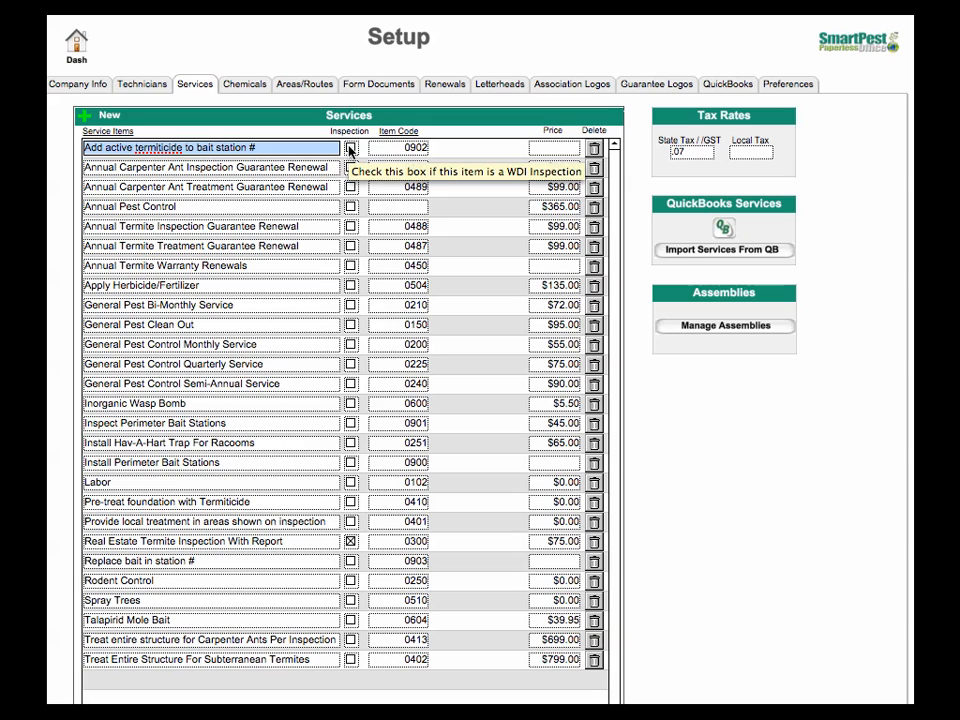
click(393, 148)
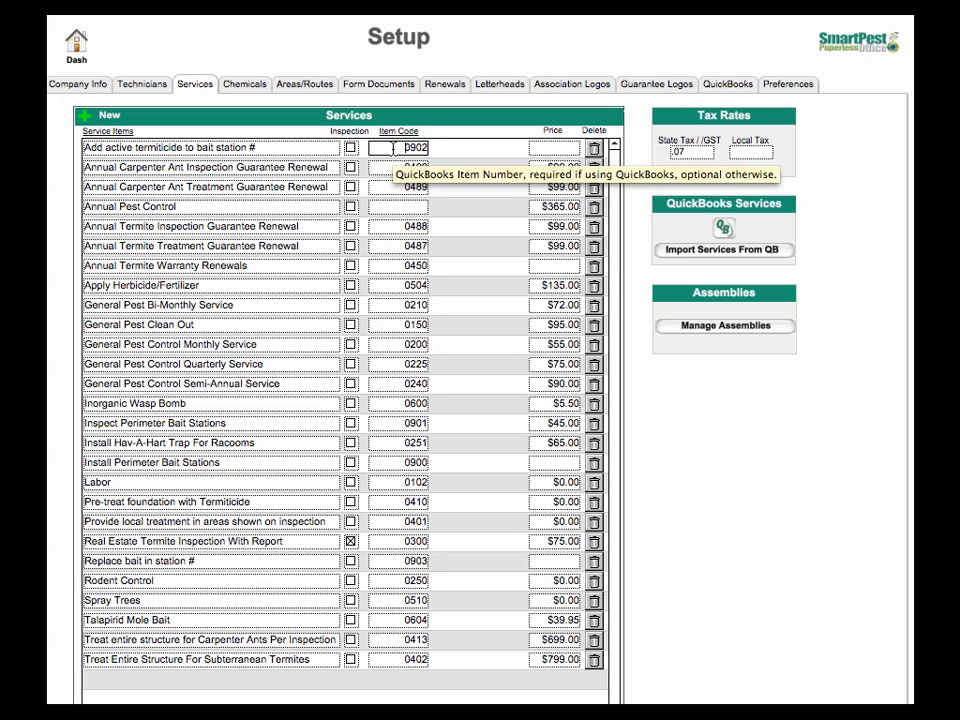
click(393, 148)
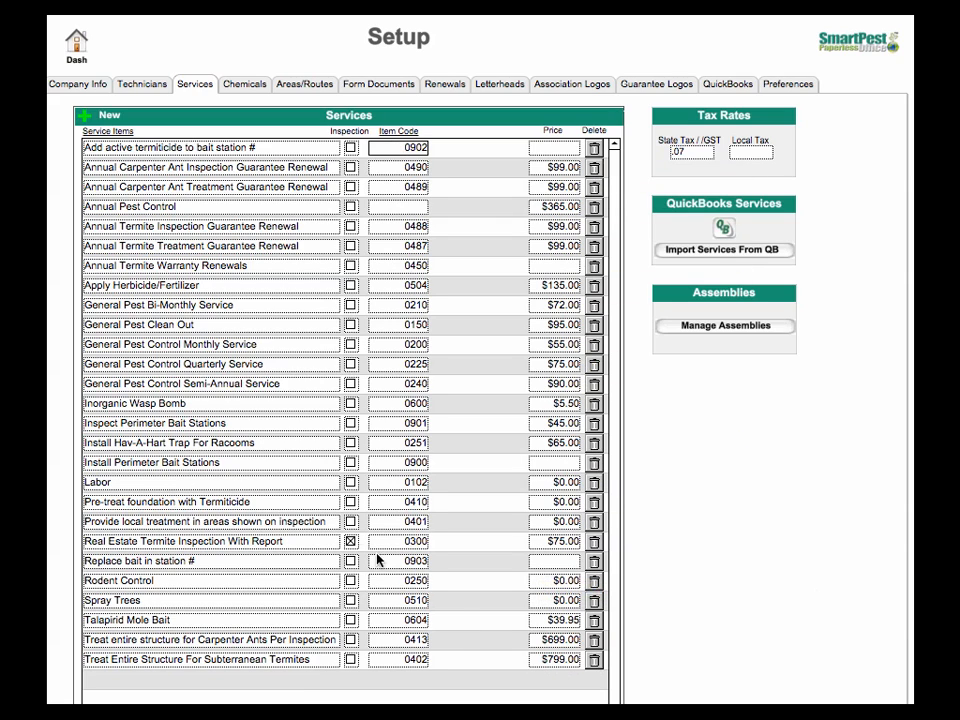
- Add a new service item named Rodent Exclusion with item code 0255 and a price of $99.00
click(85, 118)
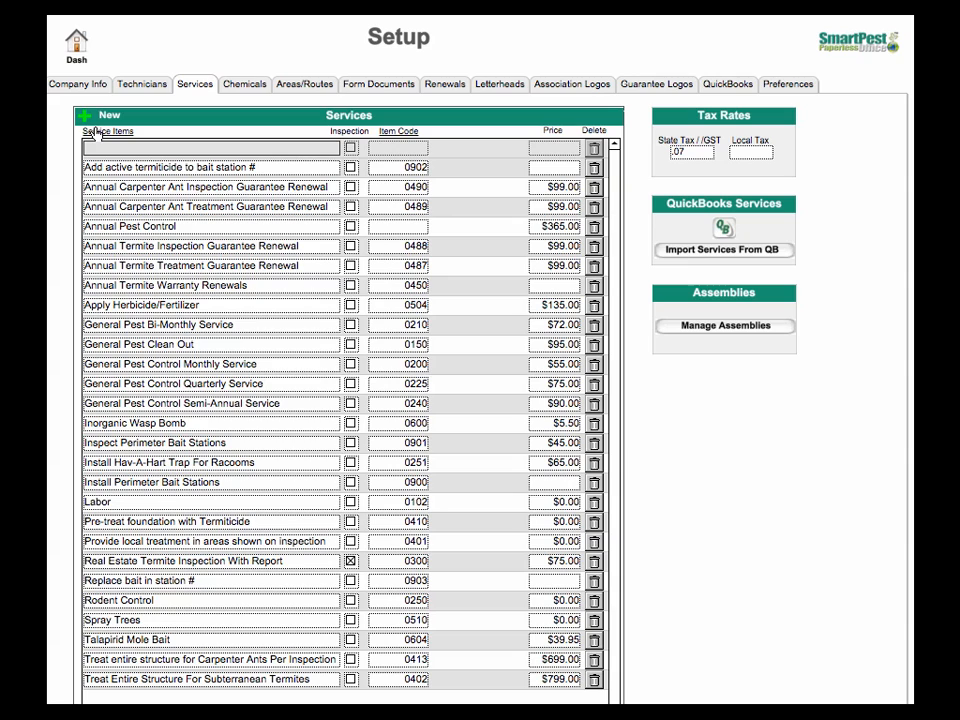
text(Rodent Exclusion)
key(Tab)
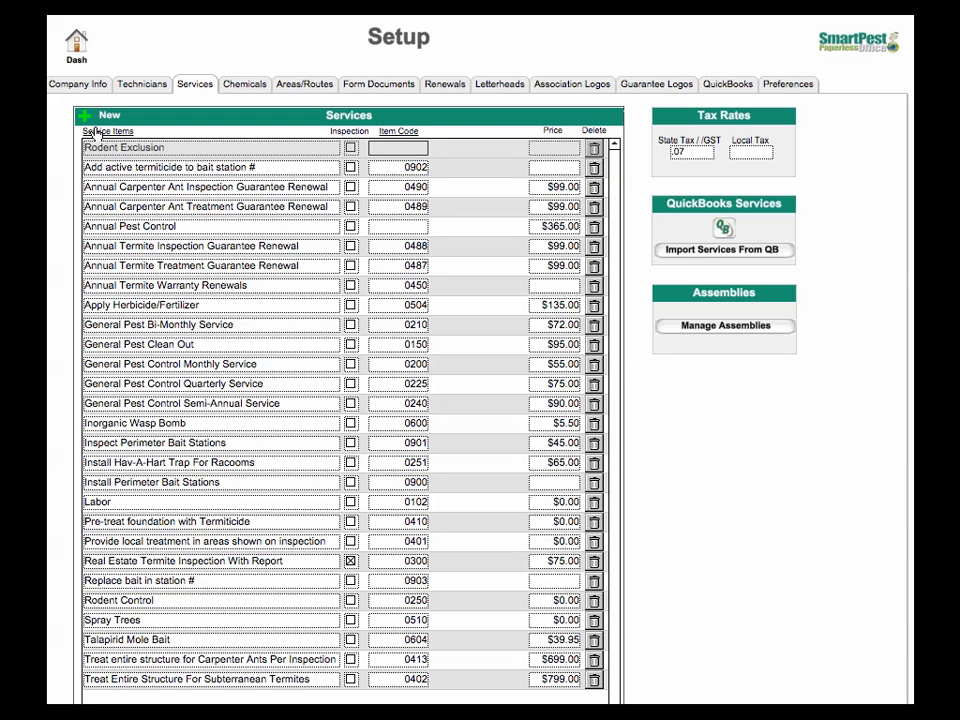
text(0250)
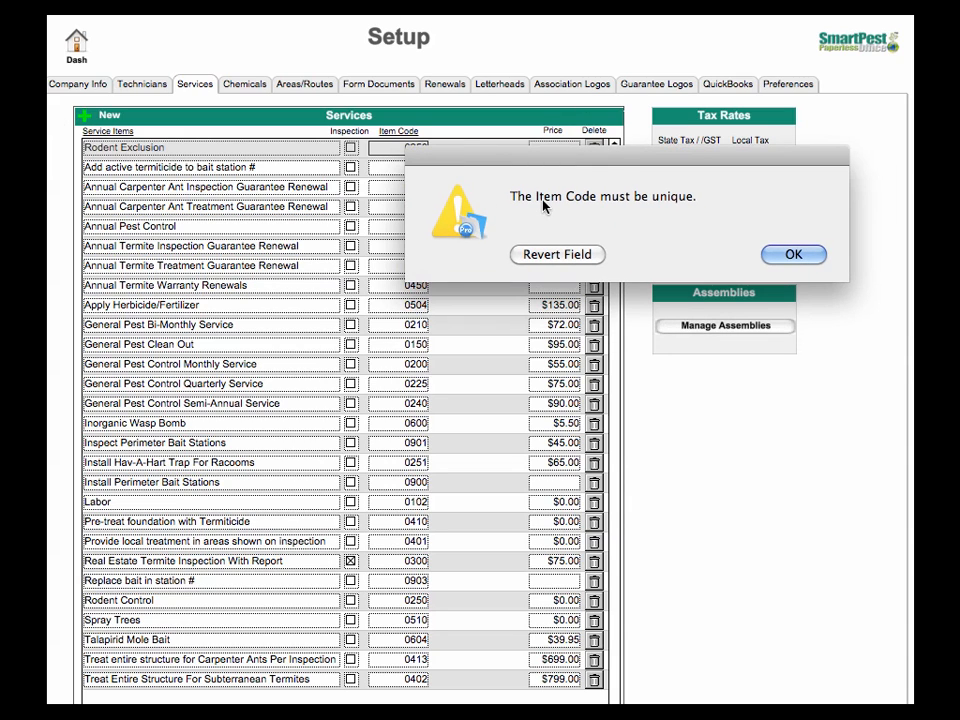
click(557, 254)
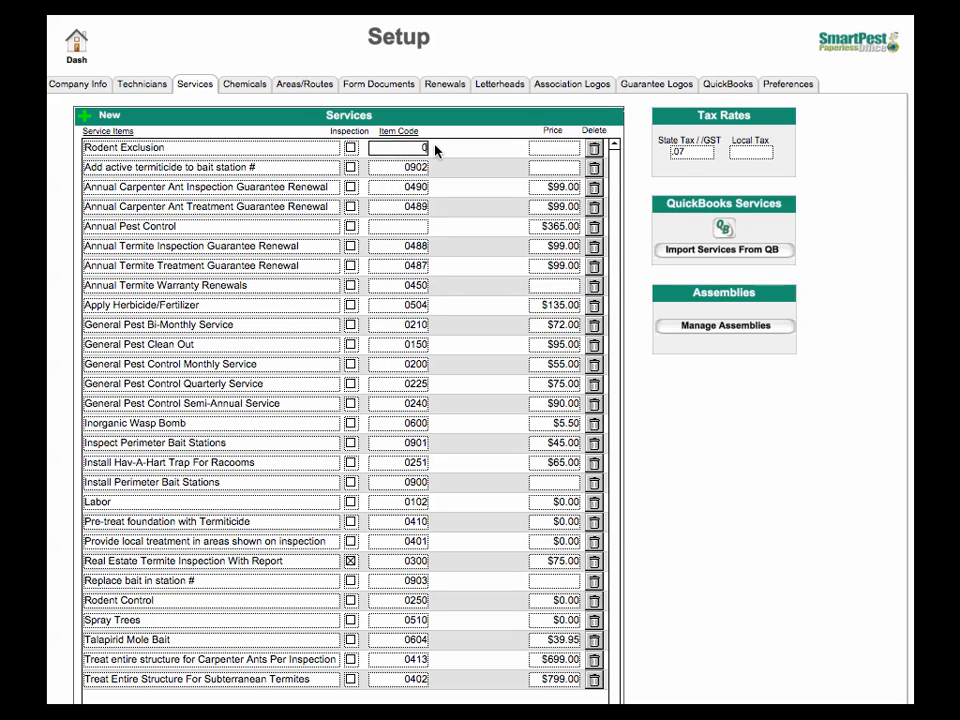
text(0255)
key(Tab)
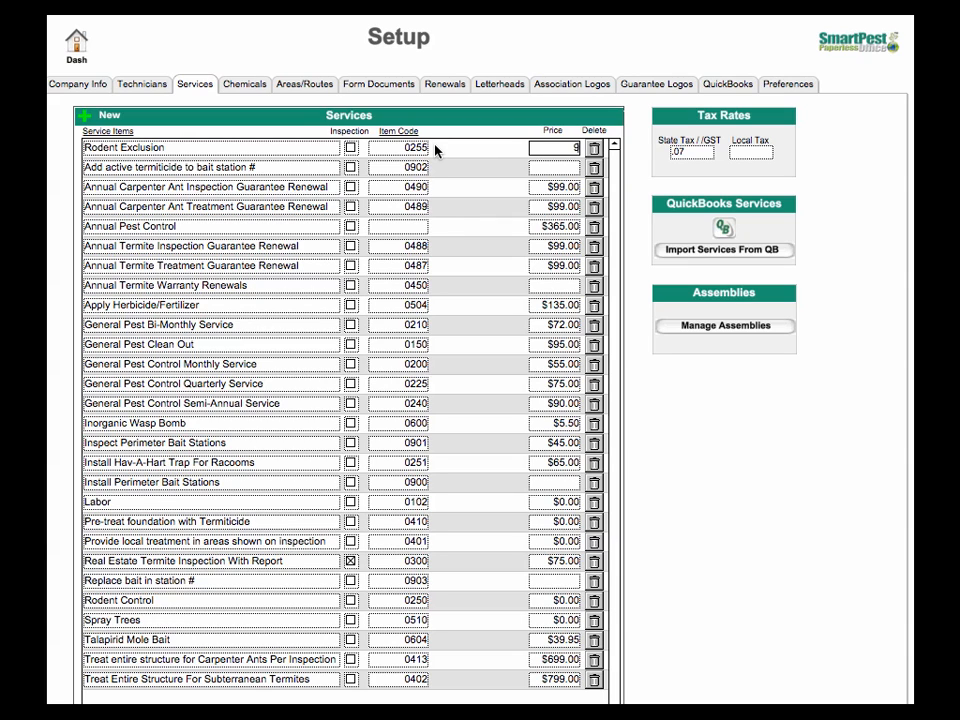
text(99)
key(Tab)
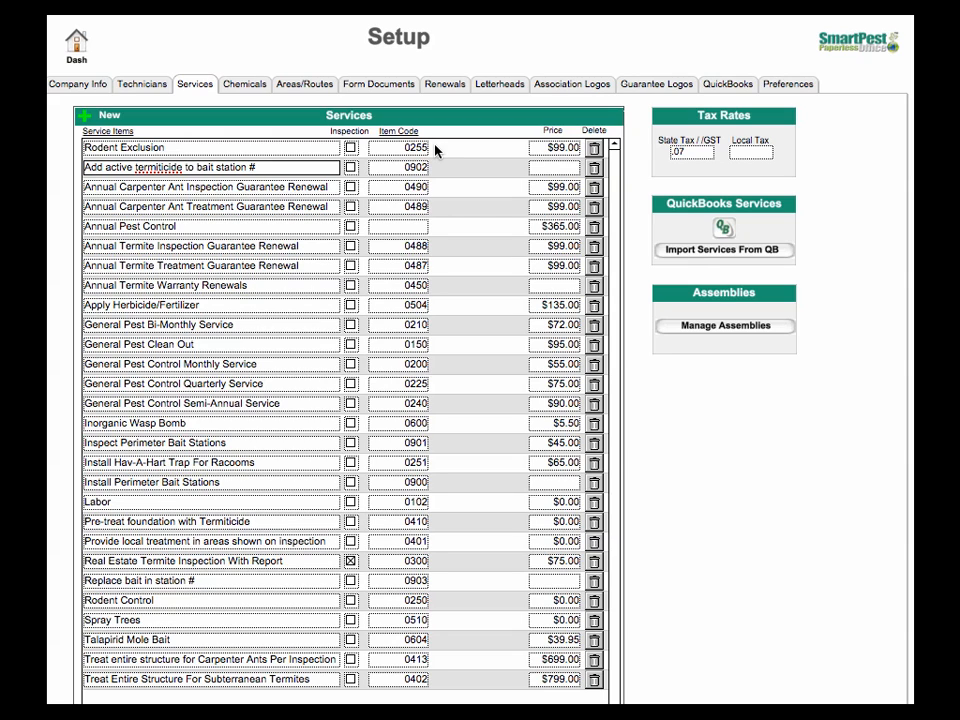
- Sort the services list alphabetically by service item, and re-sort it by item code
click(90, 133)
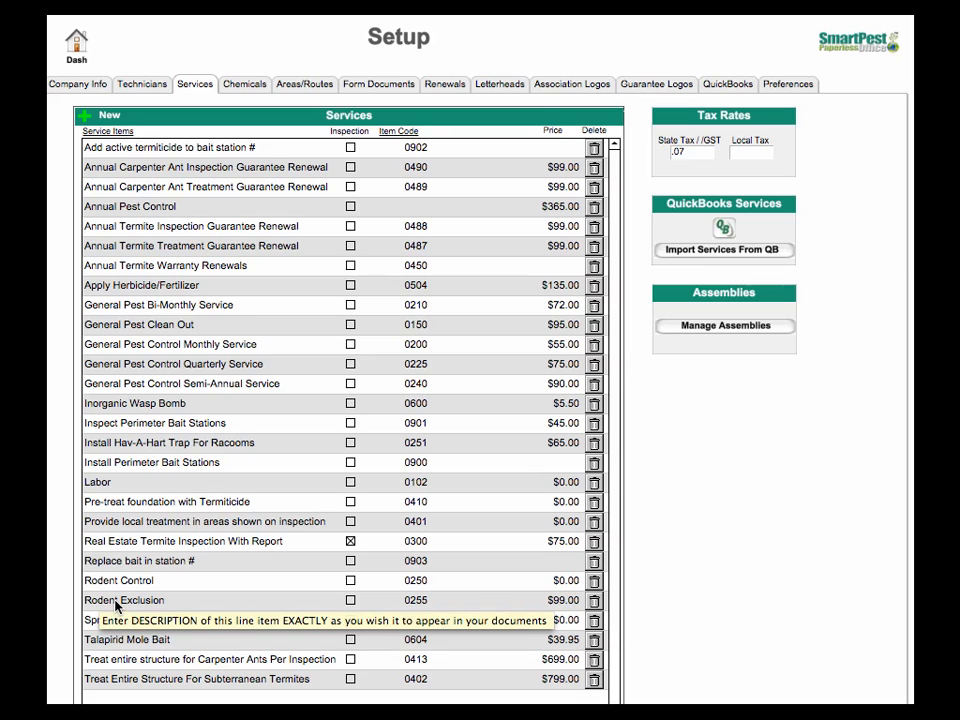
click(405, 137)
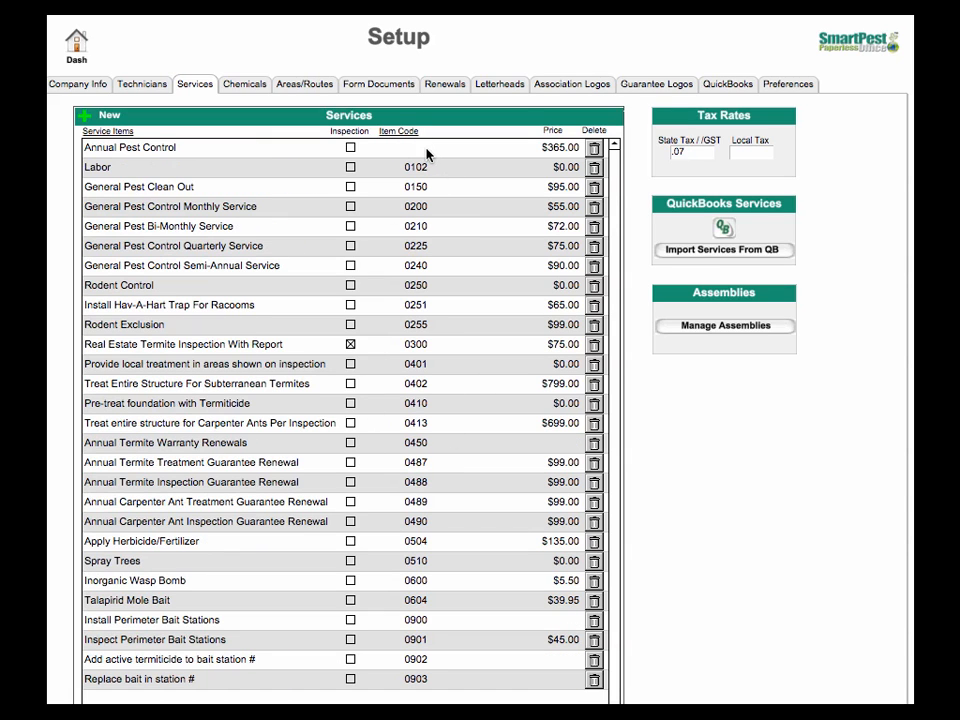
mouse_move(410, 148)
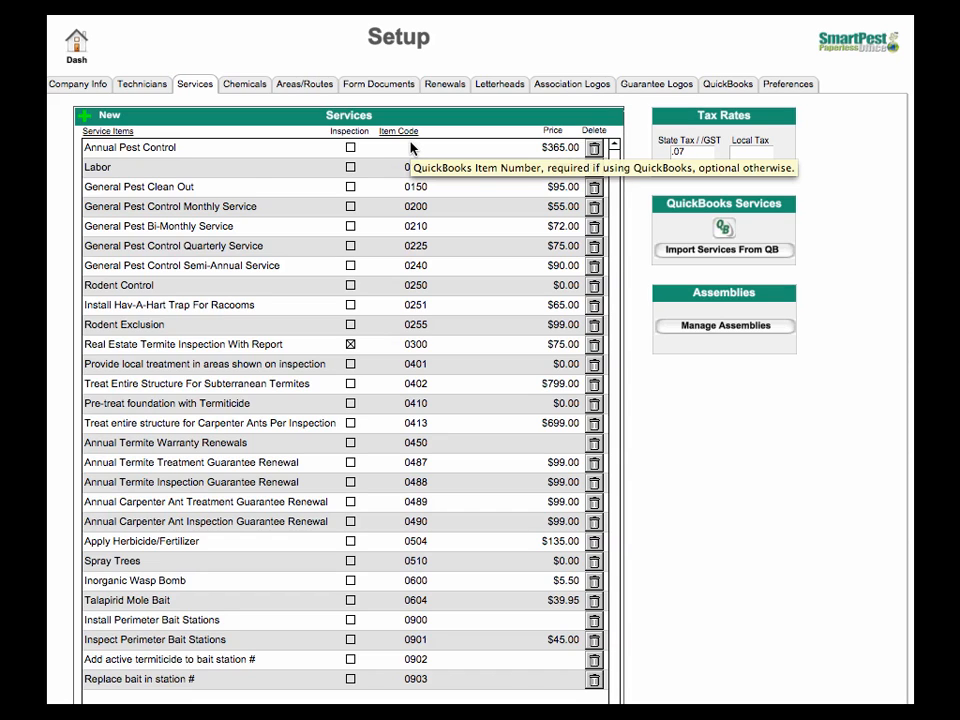
scroll(285, 229, down, 1)
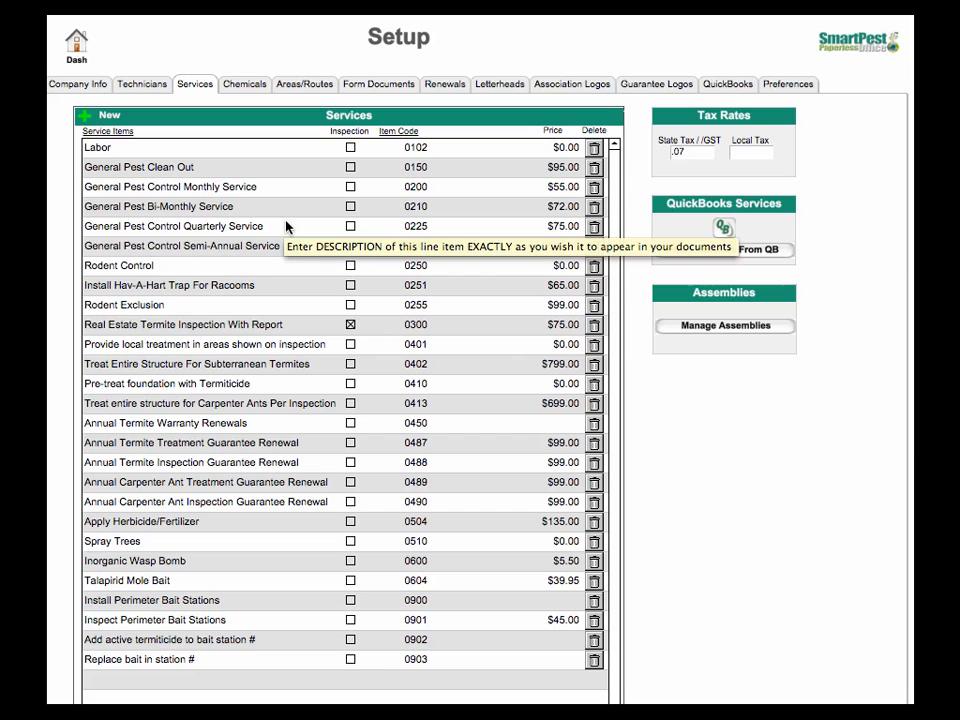
- Examine the state tax field and the rates offered for the local tax, leaving both without a new selection
click(693, 153)
click(693, 153)
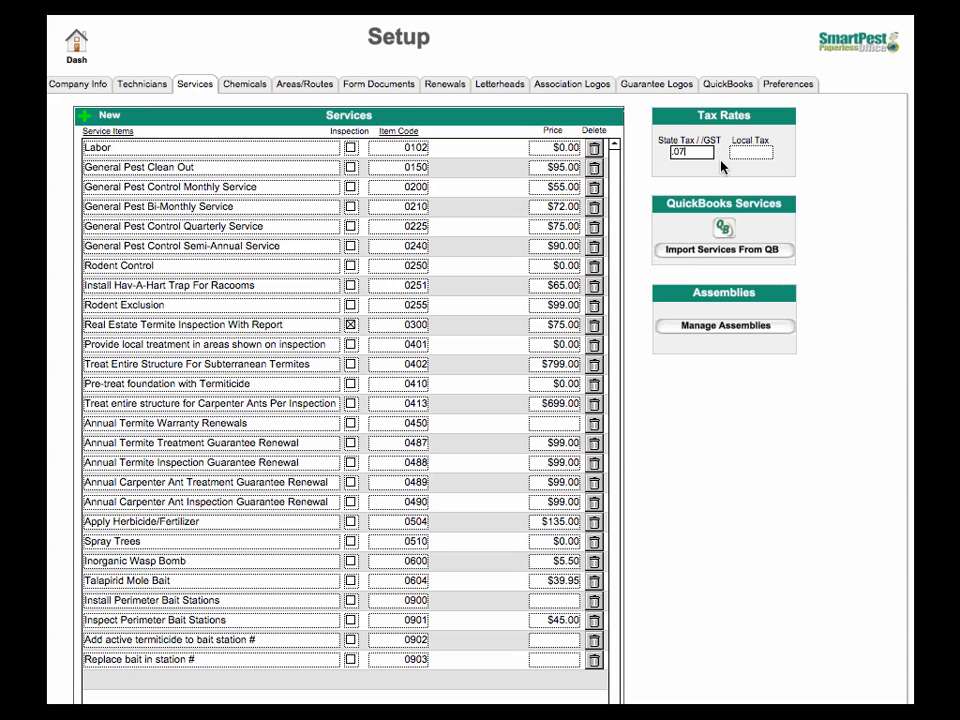
click(723, 167)
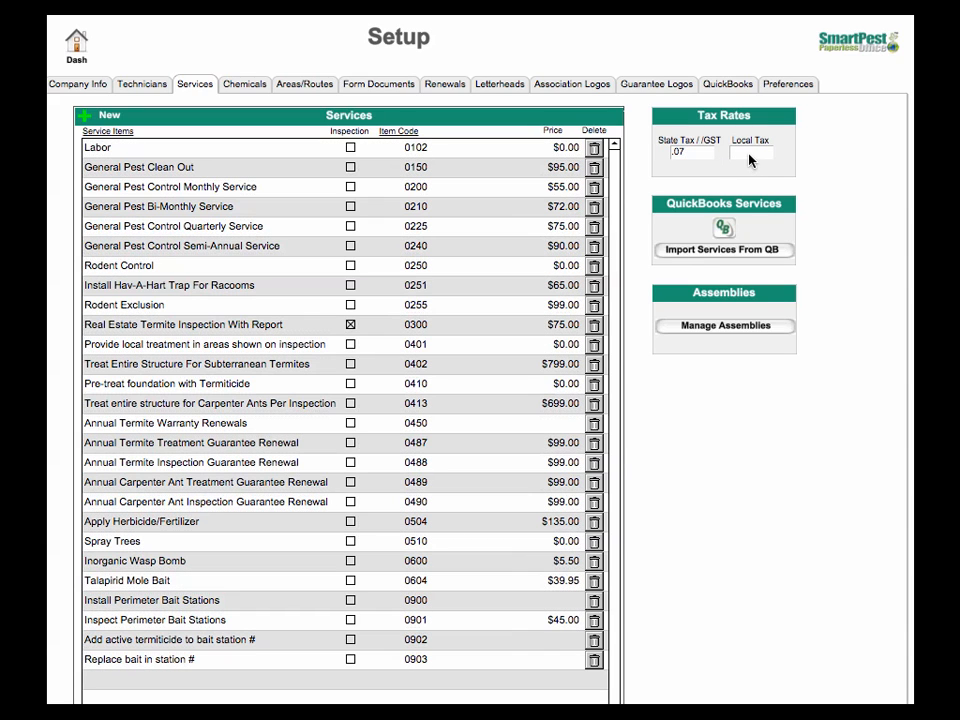
click(750, 153)
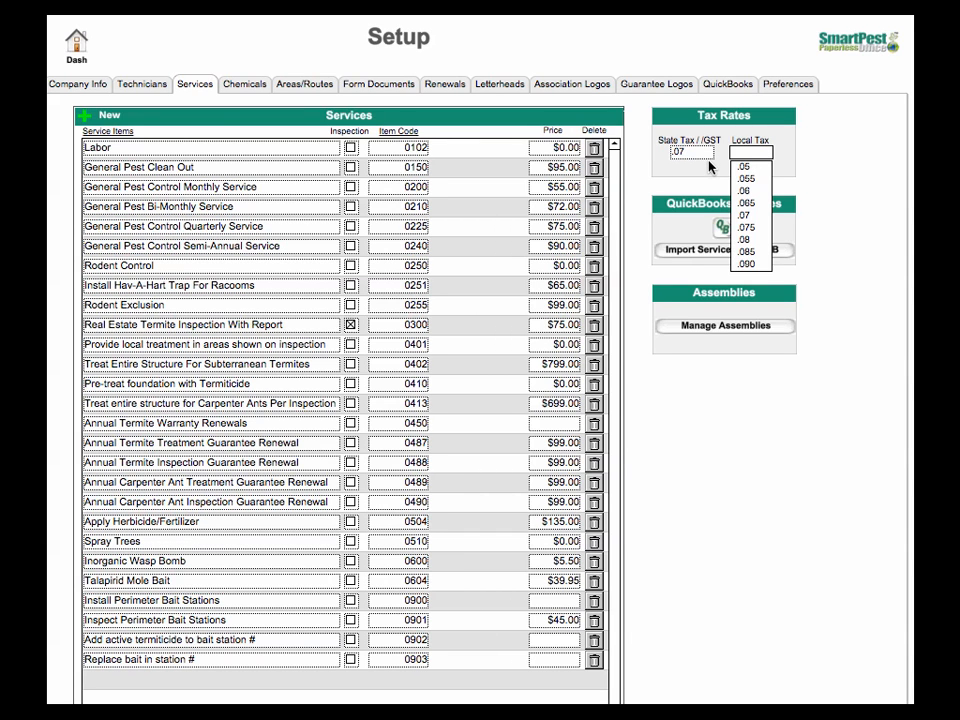
click(709, 170)
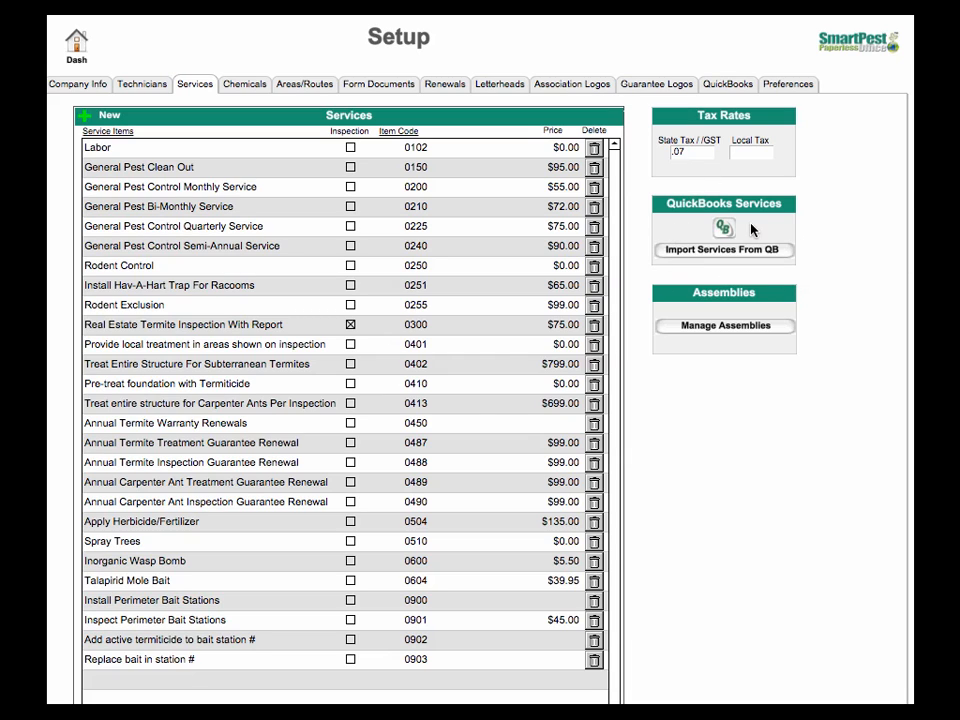
- Open the assembly manager and name the blank assembly General Pest Qtrly Service
click(722, 331)
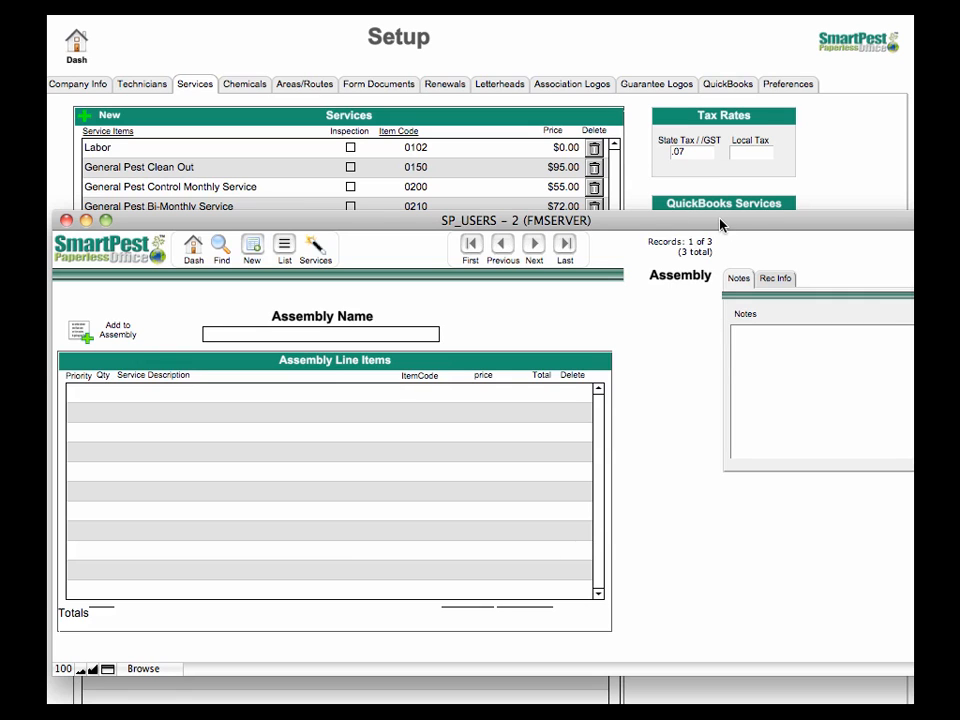
drag(720, 224, 714, 202)
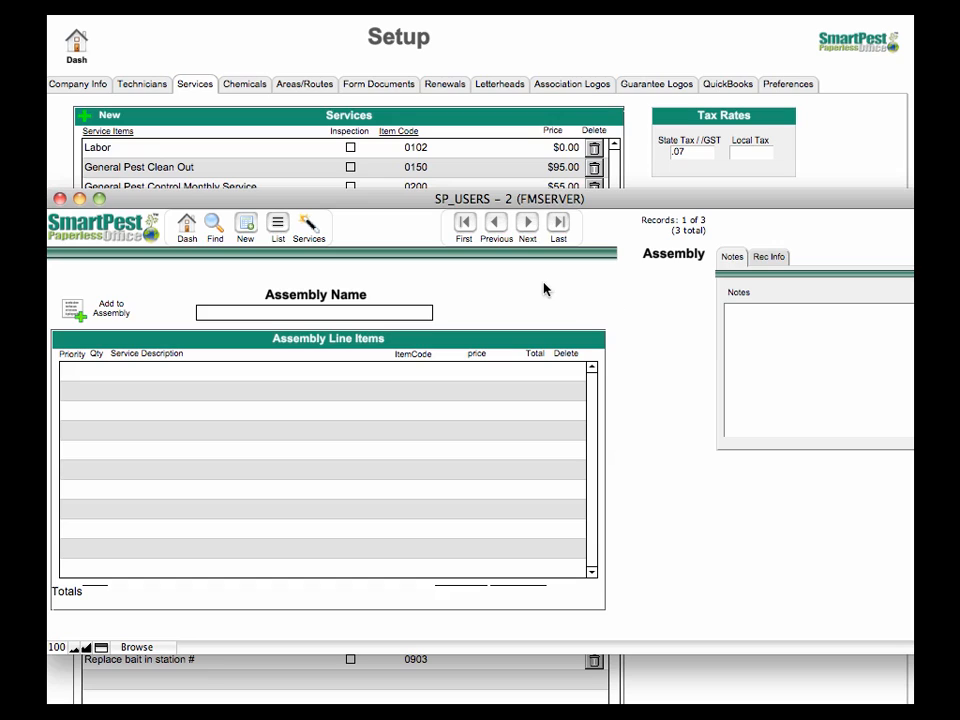
click(368, 312)
text(Gene)
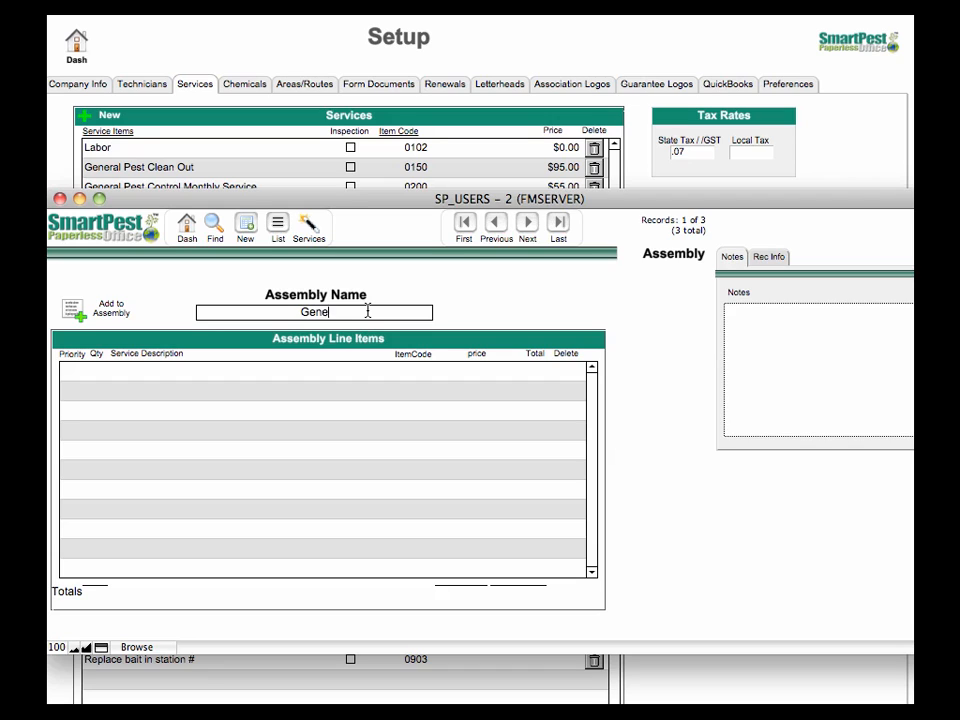
text(ral Pest Qtrly Ser)
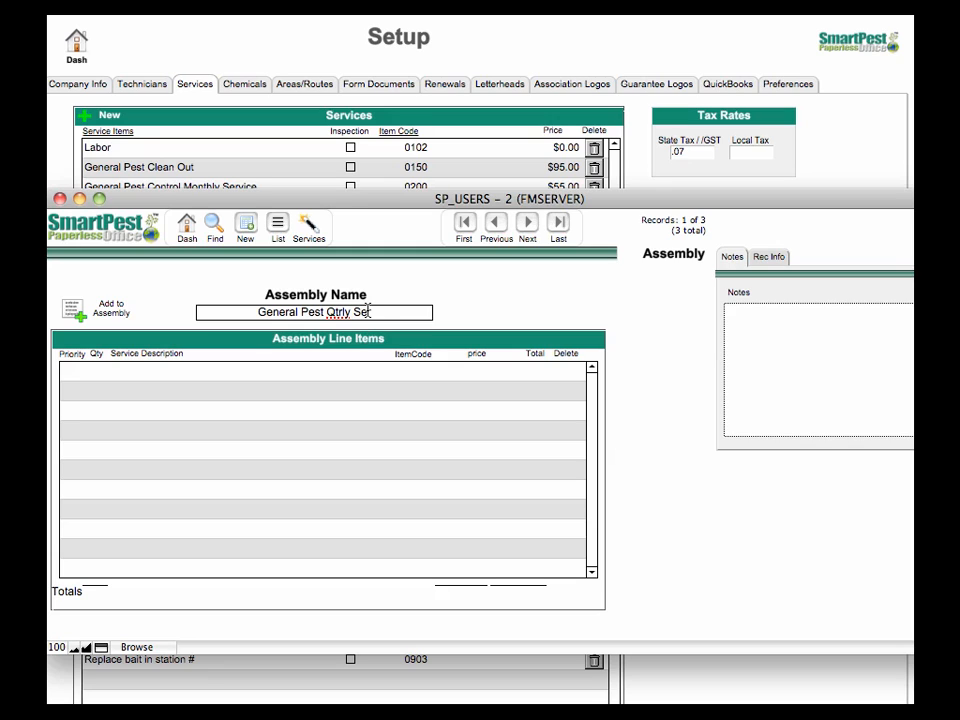
text(vice)
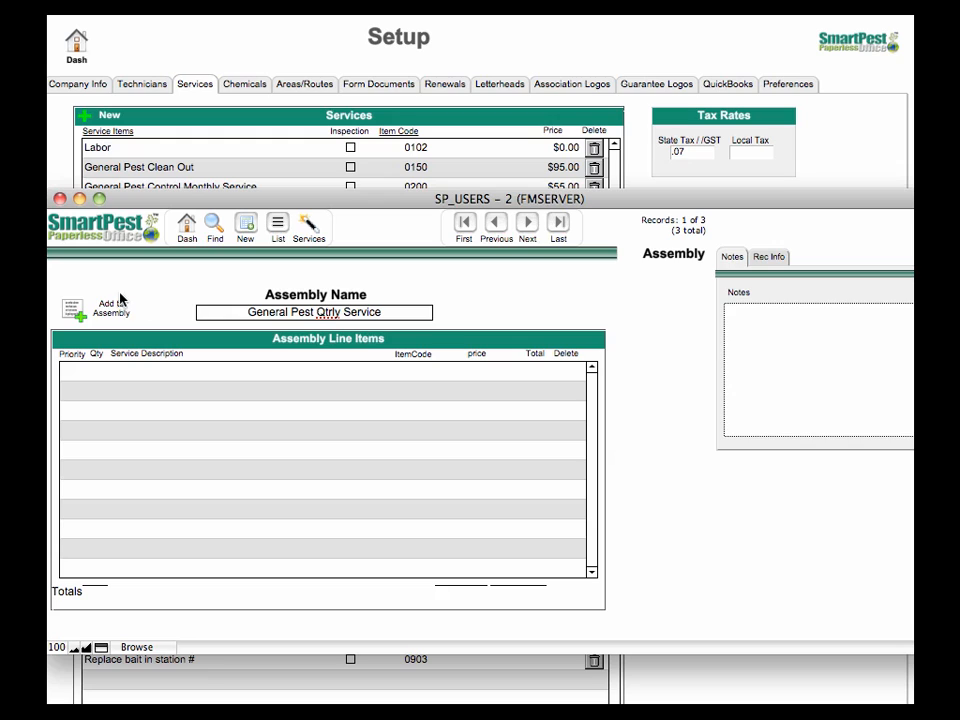
- Add General Pest Clean Out and Rodent Exclusion as the first two line items of the assembly
click(74, 310)
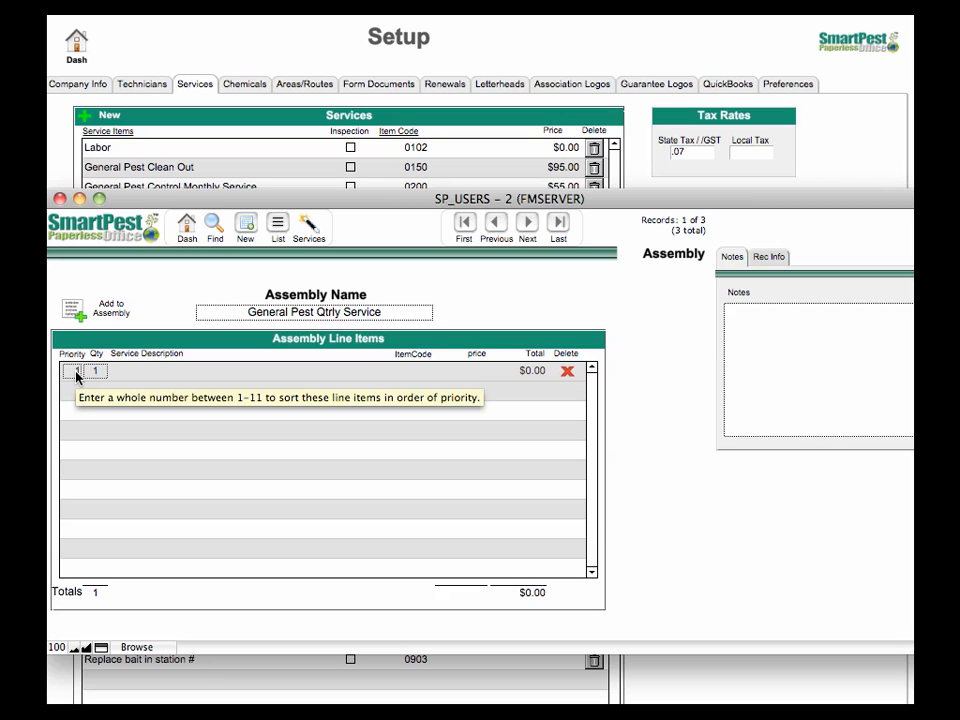
click(144, 372)
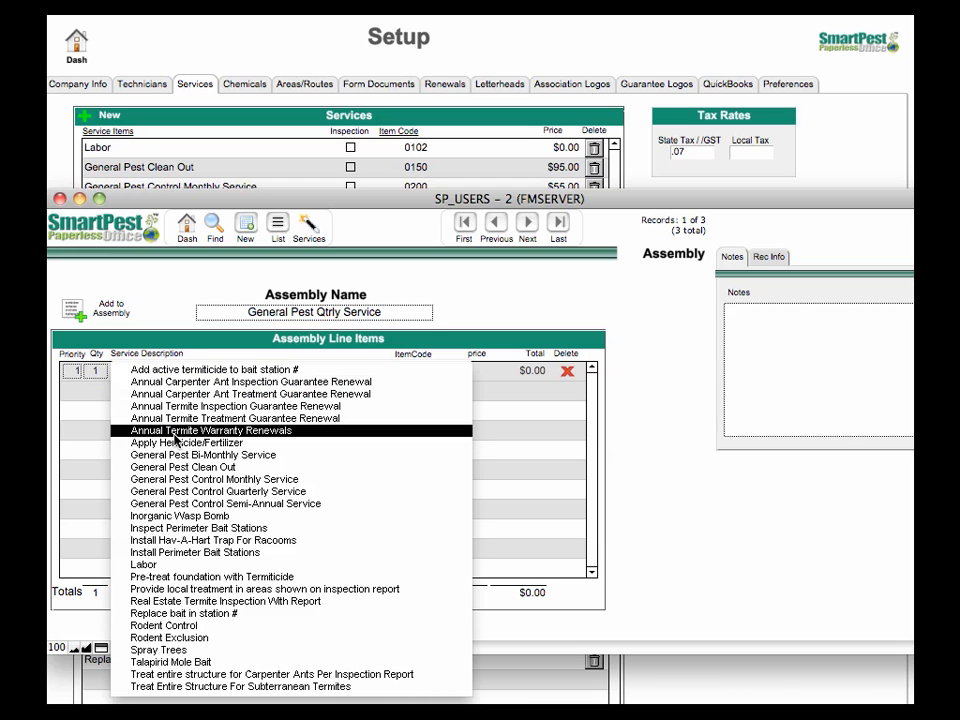
click(197, 470)
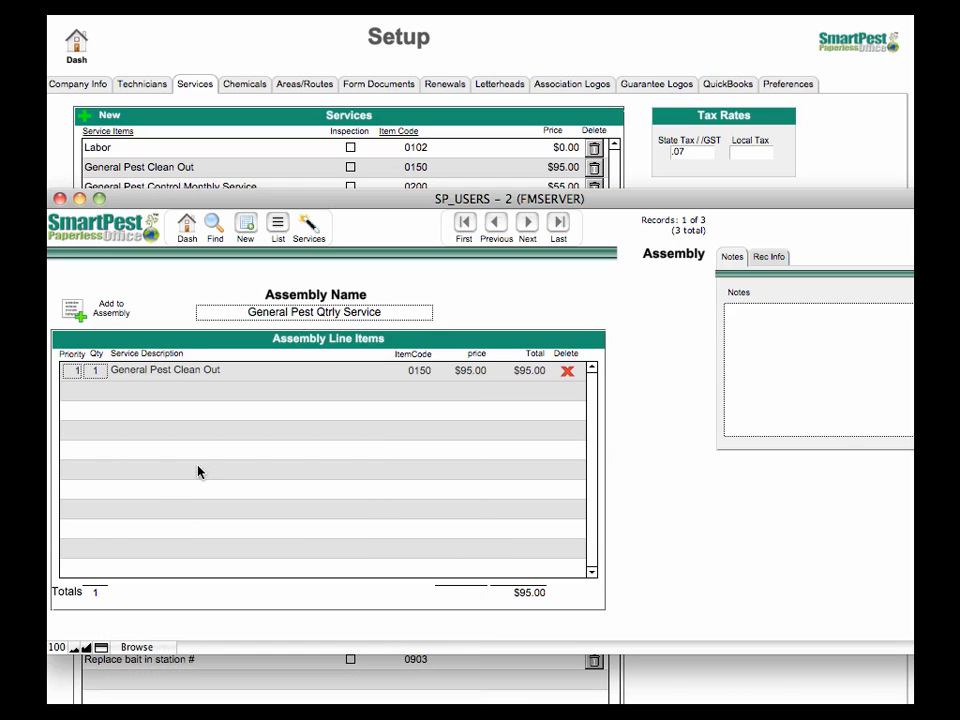
click(78, 316)
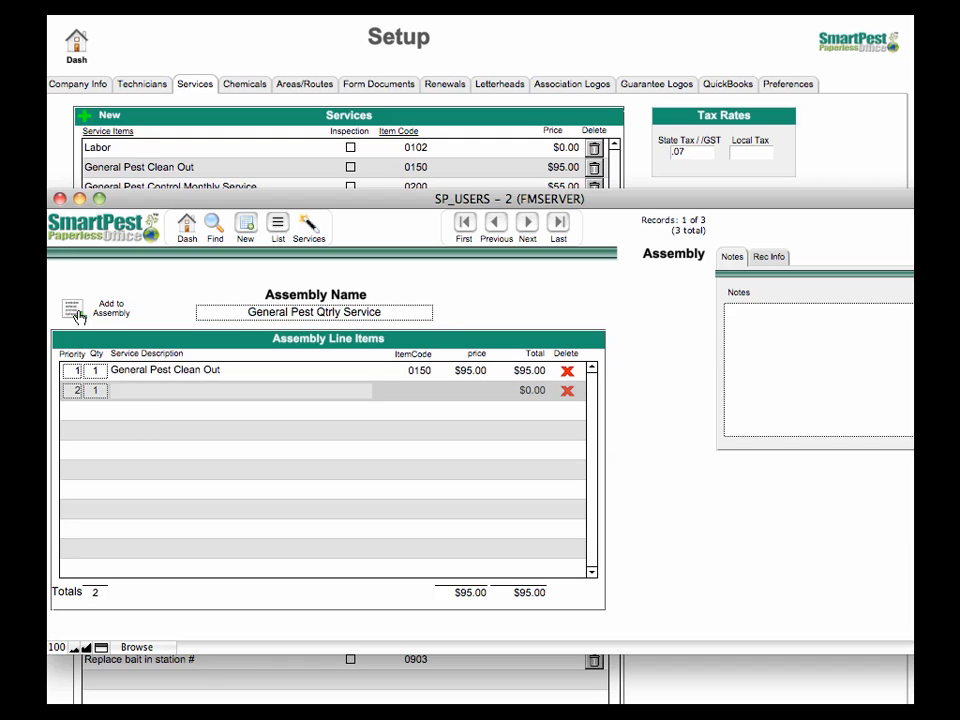
click(132, 392)
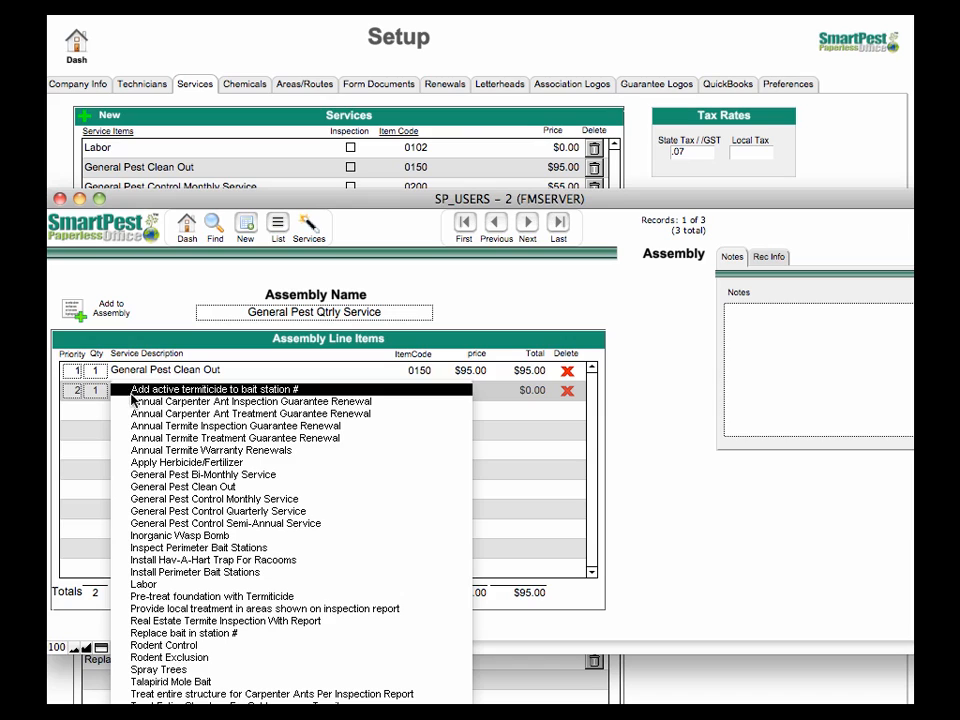
click(193, 659)
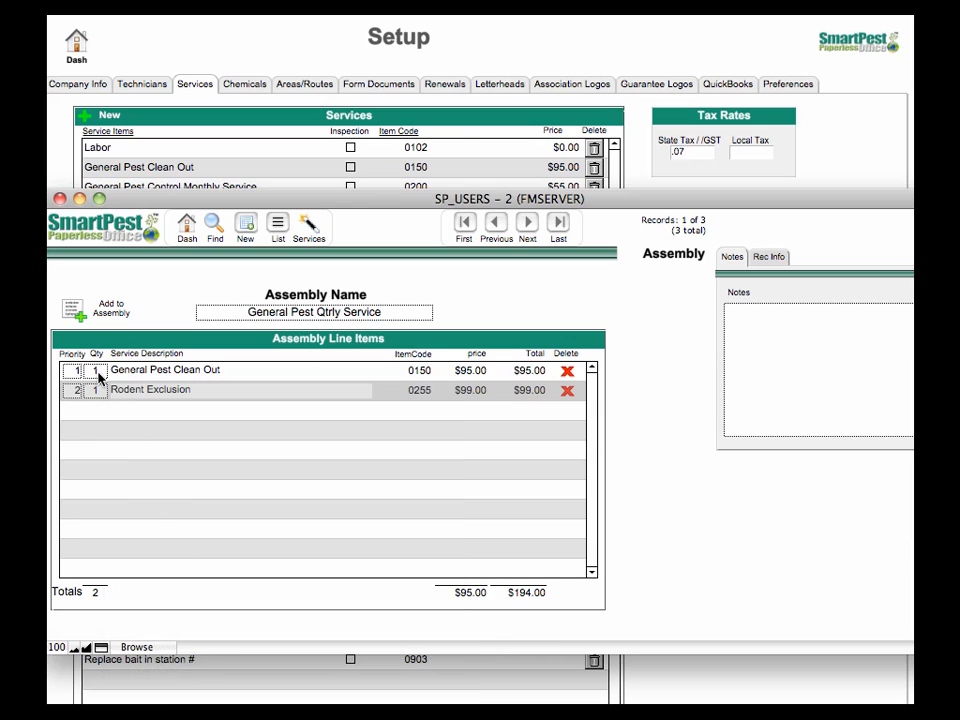
- Add Rodent Control and General Pest Control Quarterly Service as the third and fourth line items of the assembly
click(77, 315)
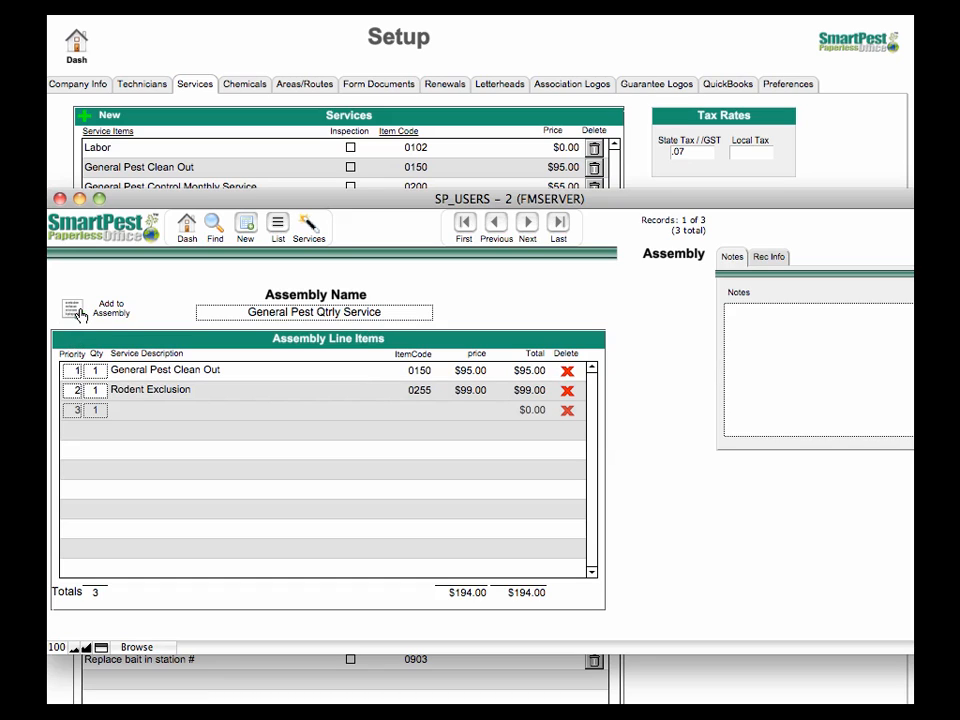
click(77, 315)
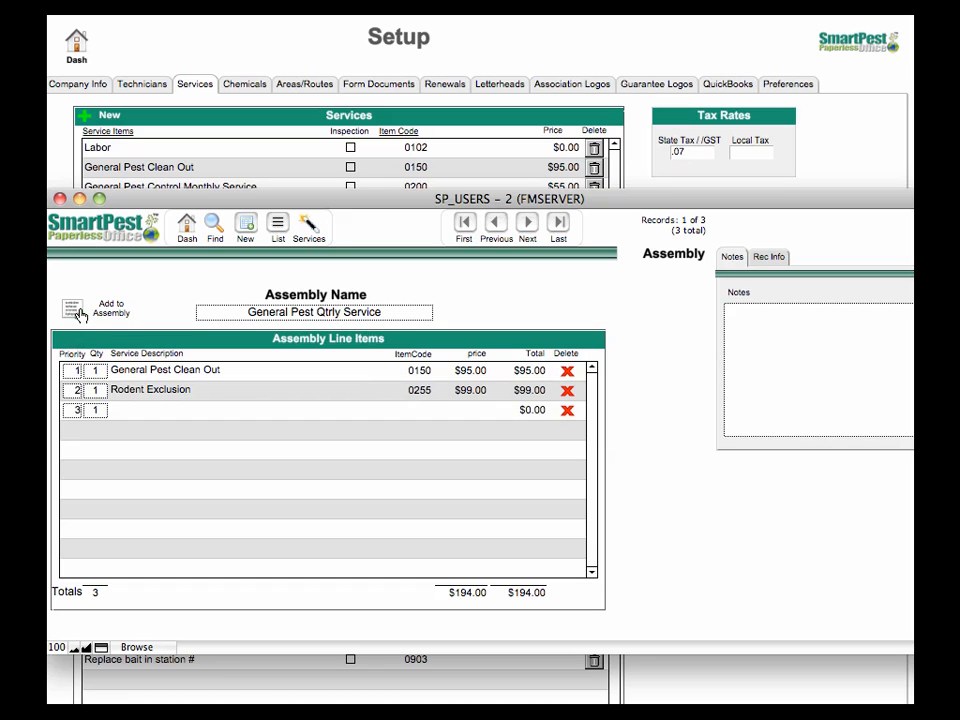
click(140, 409)
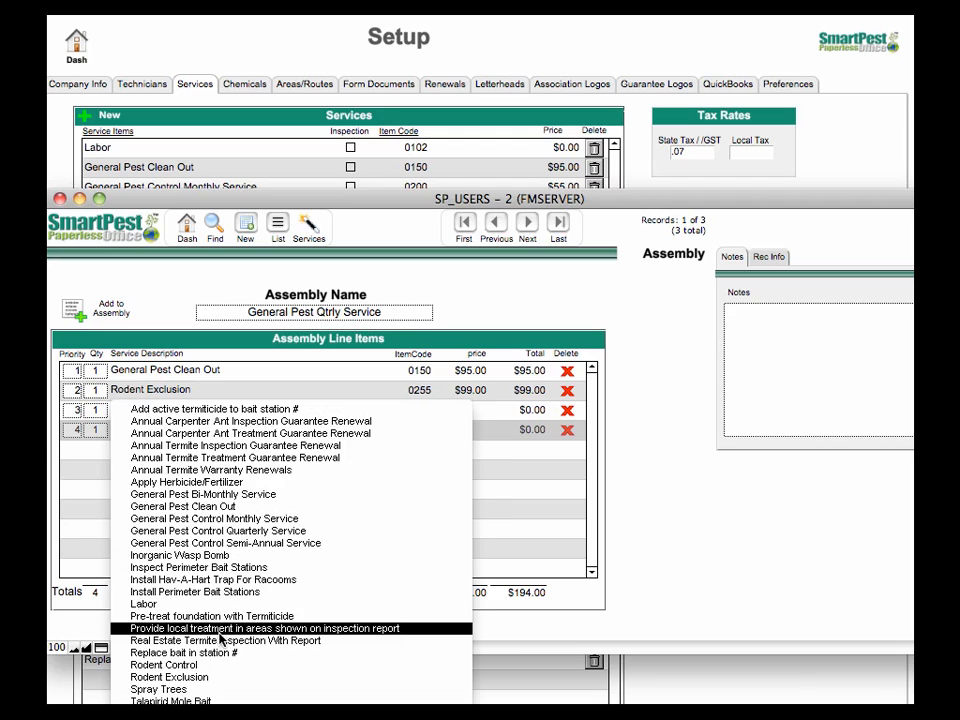
click(228, 666)
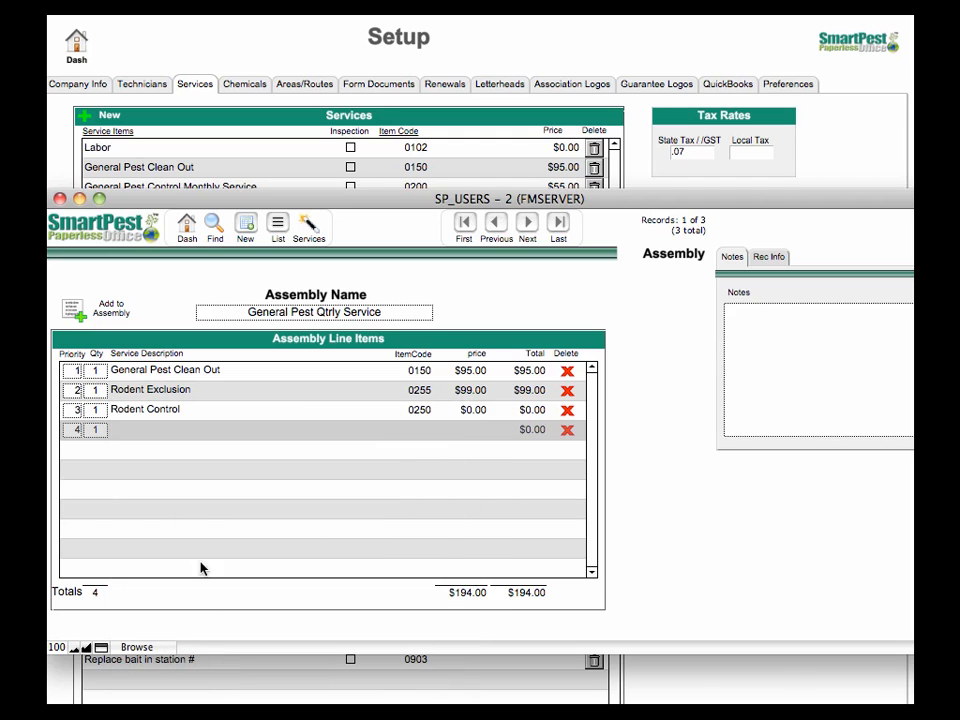
click(79, 316)
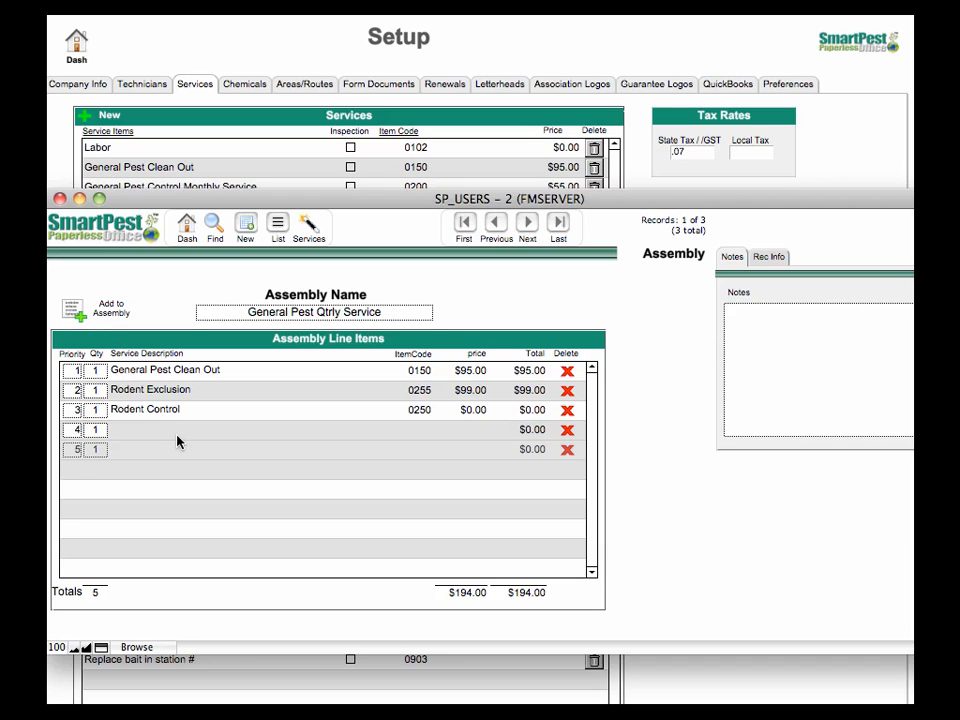
click(172, 437)
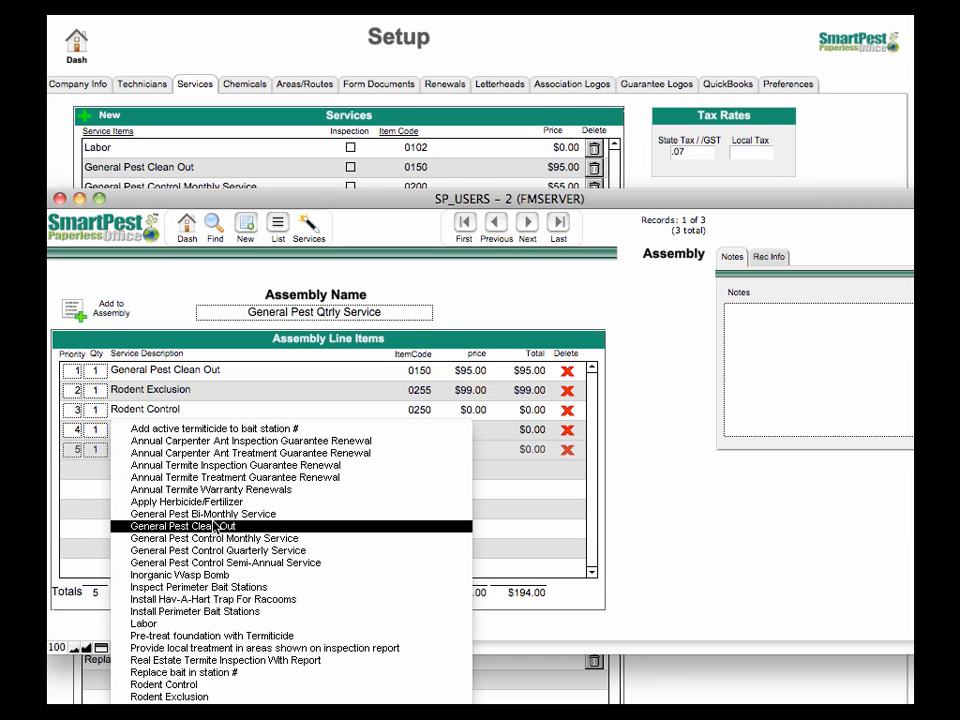
click(233, 553)
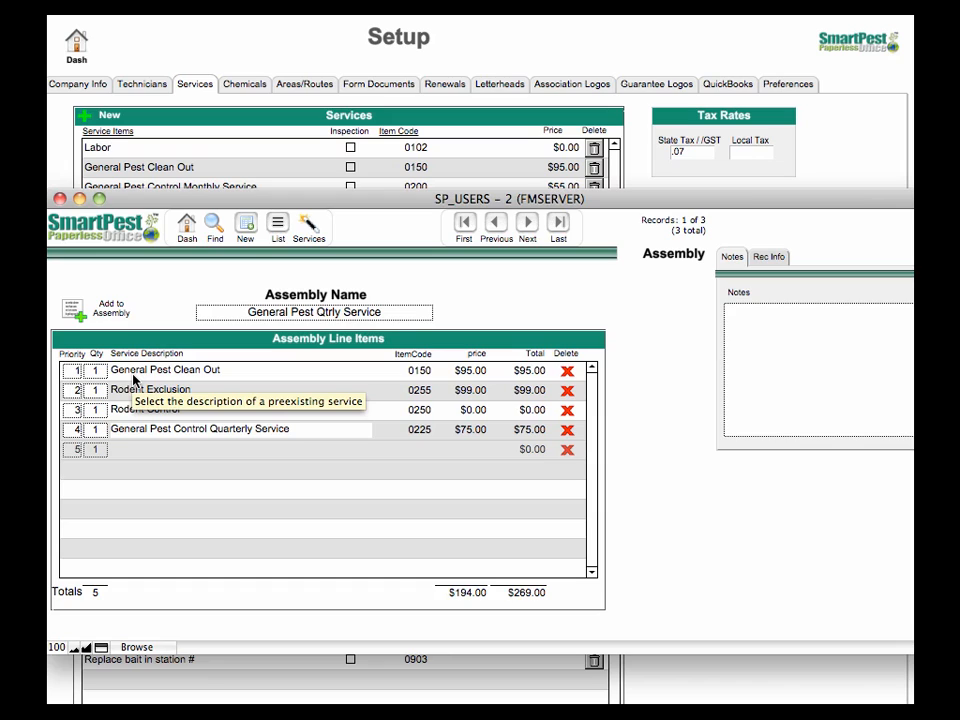
- Reorder the assembly's line items by setting General Pest Control Quarterly Service to priority 2, Rodent Exclusion to 3 and Rodent Control to 4
click(73, 430)
click(76, 458)
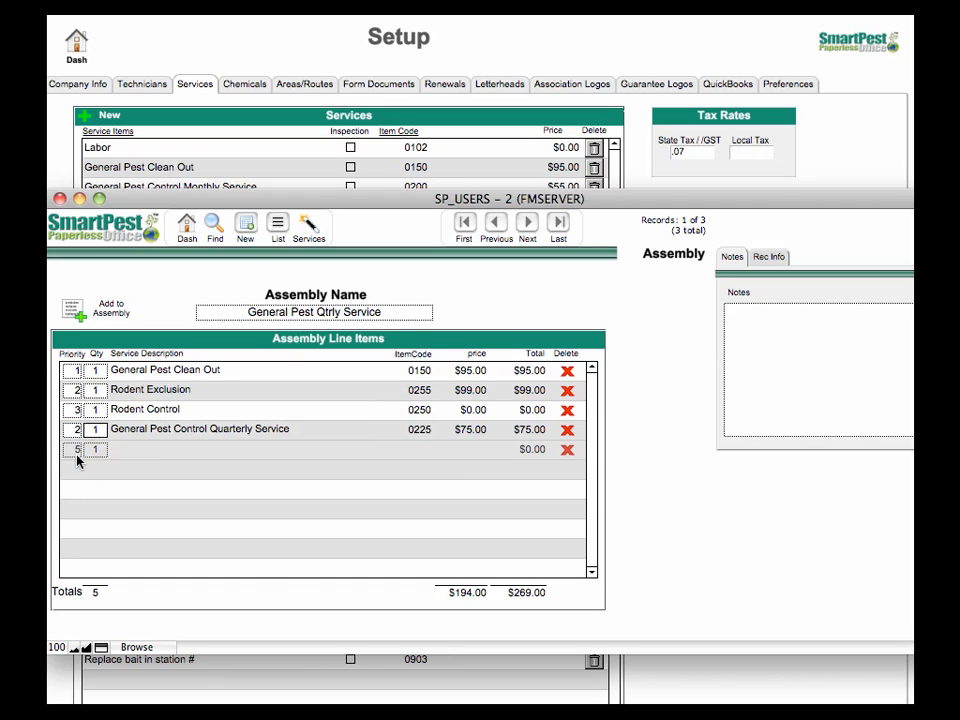
click(74, 392)
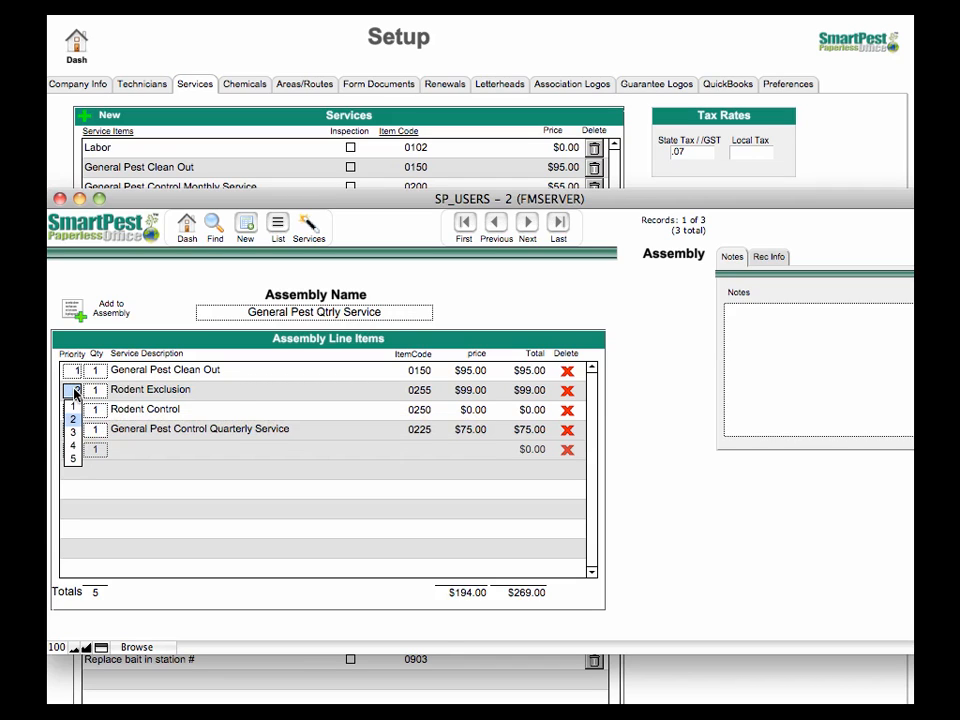
click(72, 432)
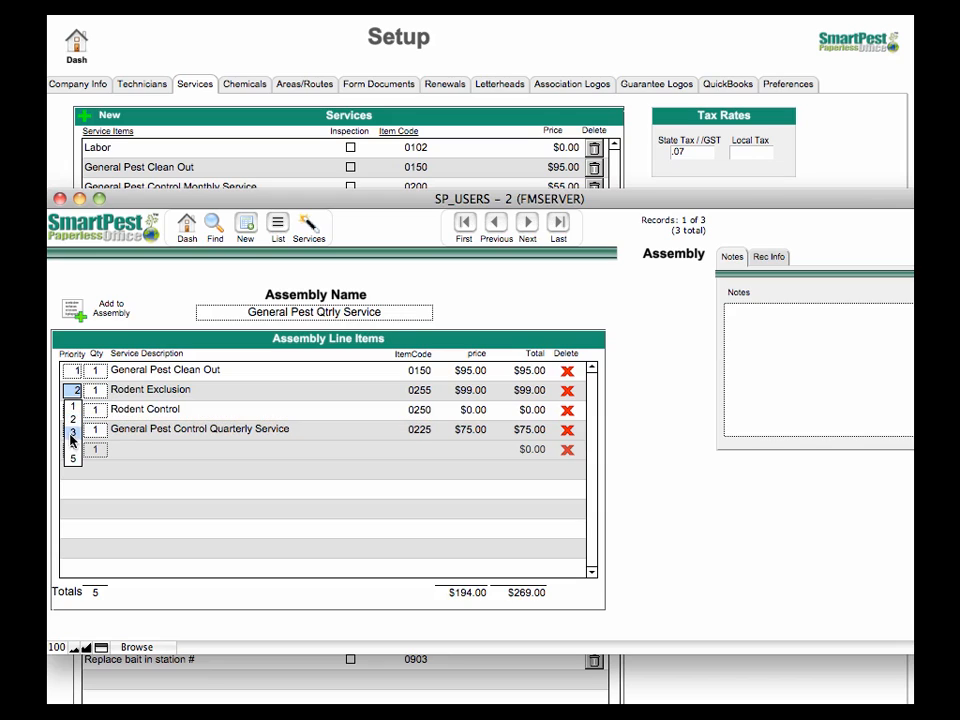
click(73, 410)
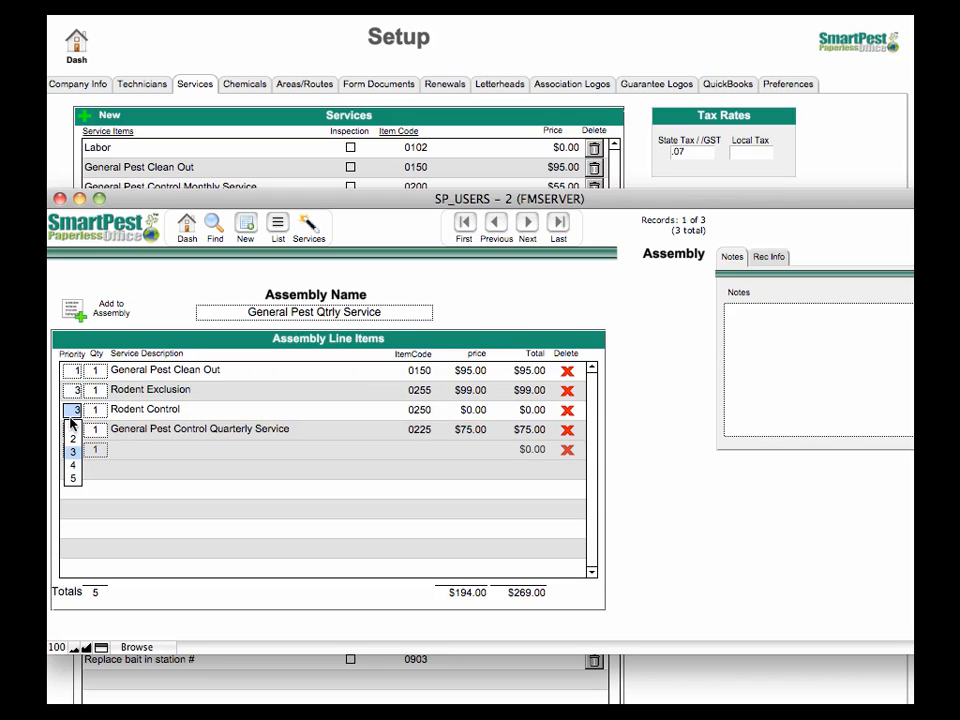
click(72, 465)
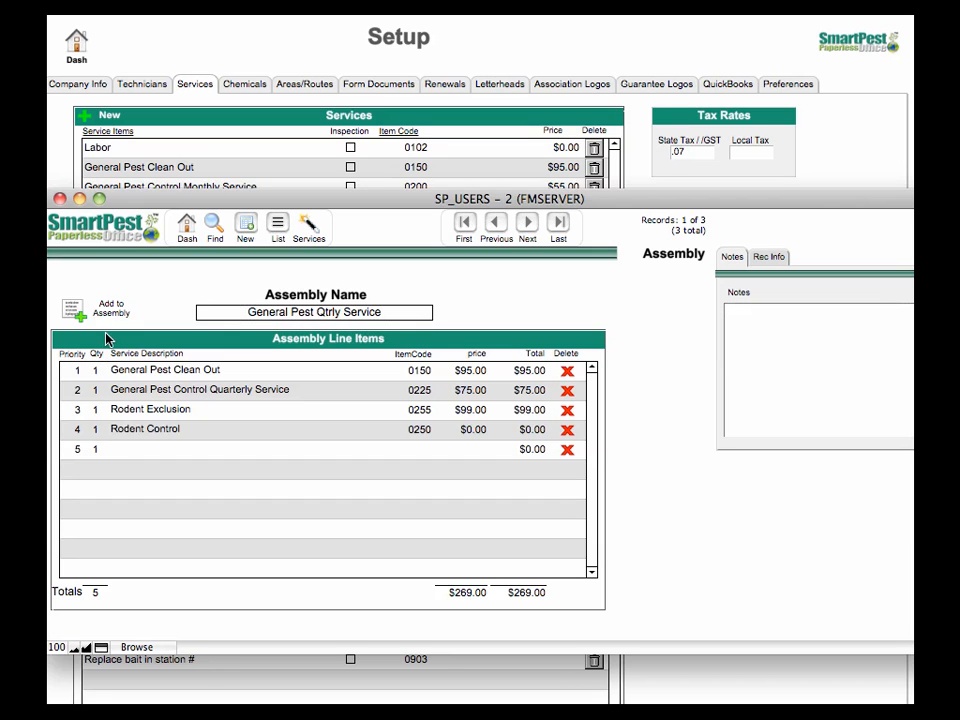
- Delete the blank fifth line item from the assembly and close the assembly window to return to the services setup
click(567, 449)
click(840, 299)
click(59, 199)
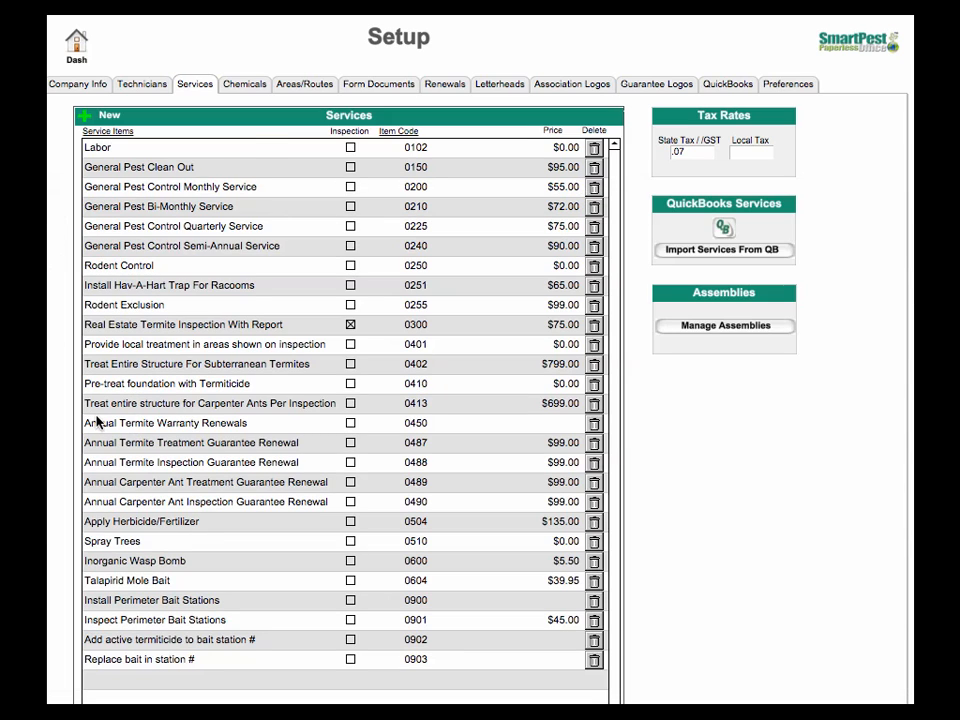